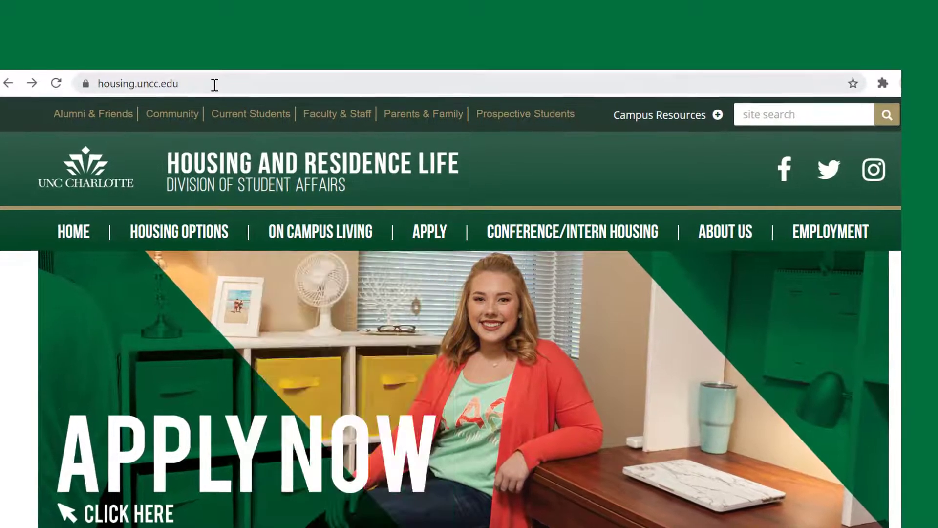
Go to the housing site's Apply page
drag(193, 83, 86, 82)
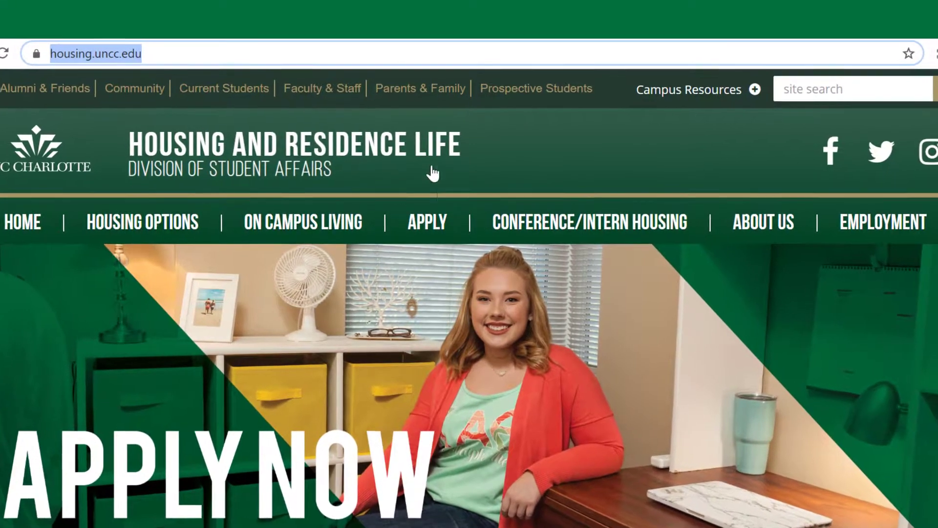
mouse_move(435, 229)
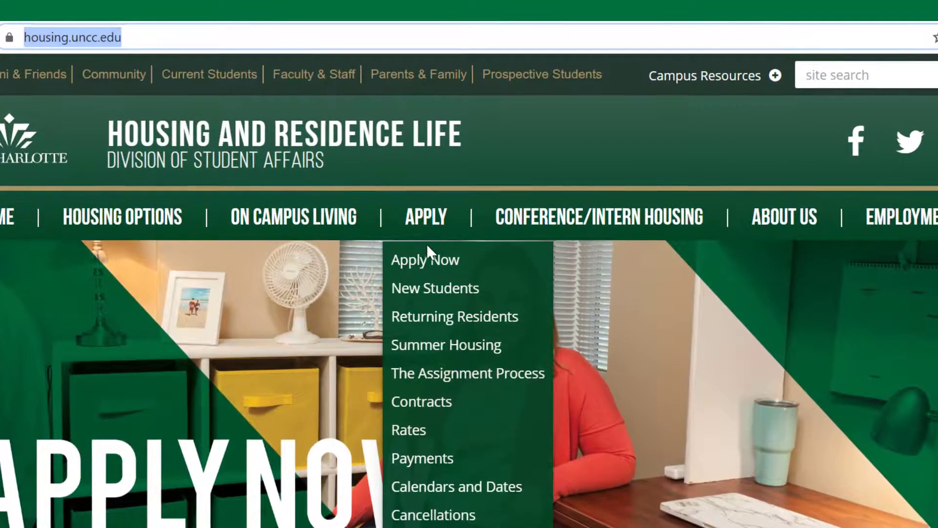
click(427, 267)
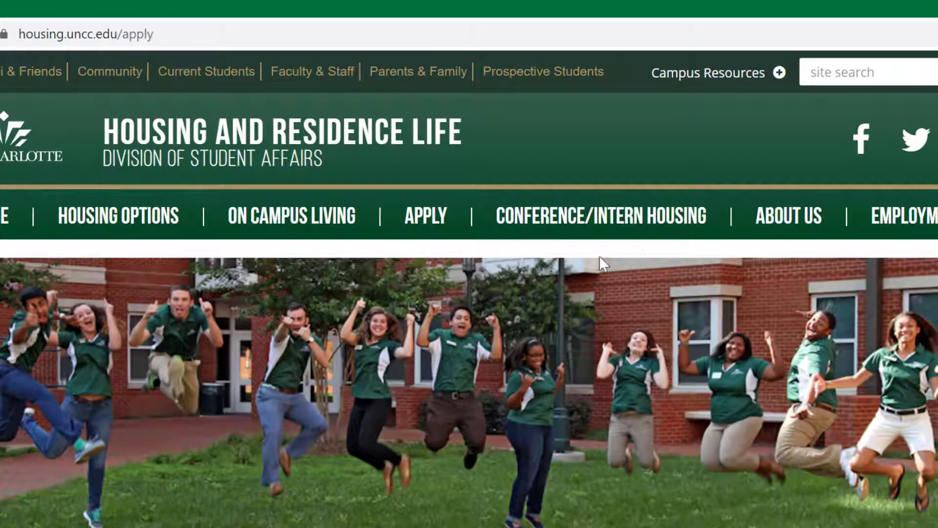
Follow the Apply for Housing/Login banner and sign in with the autofilled NinerNET credentials
scroll(752, 284, down, 3)
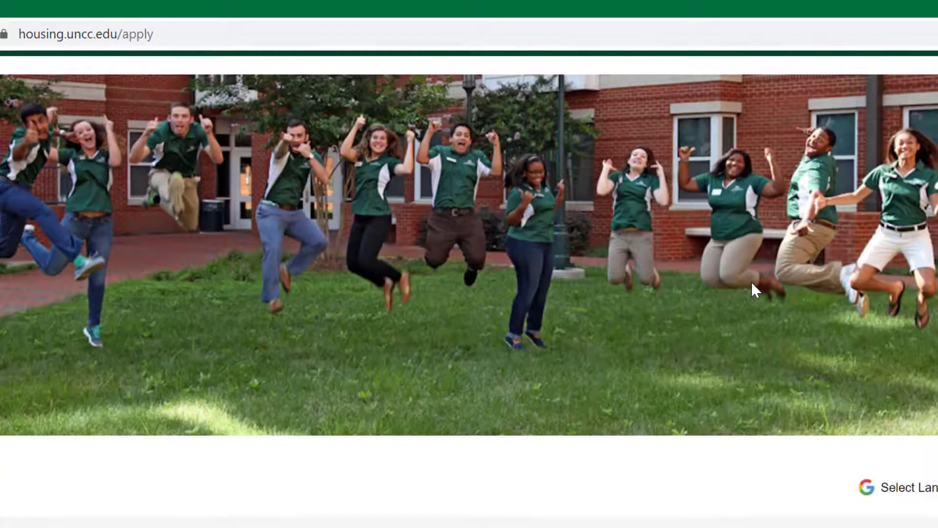
scroll(753, 283, down, 2)
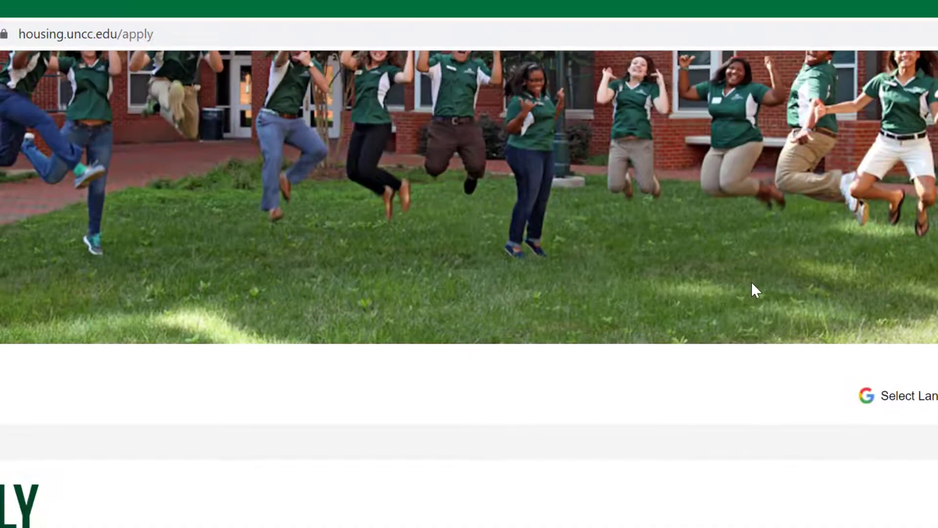
scroll(753, 284, down, 3)
scroll(753, 283, down, 4)
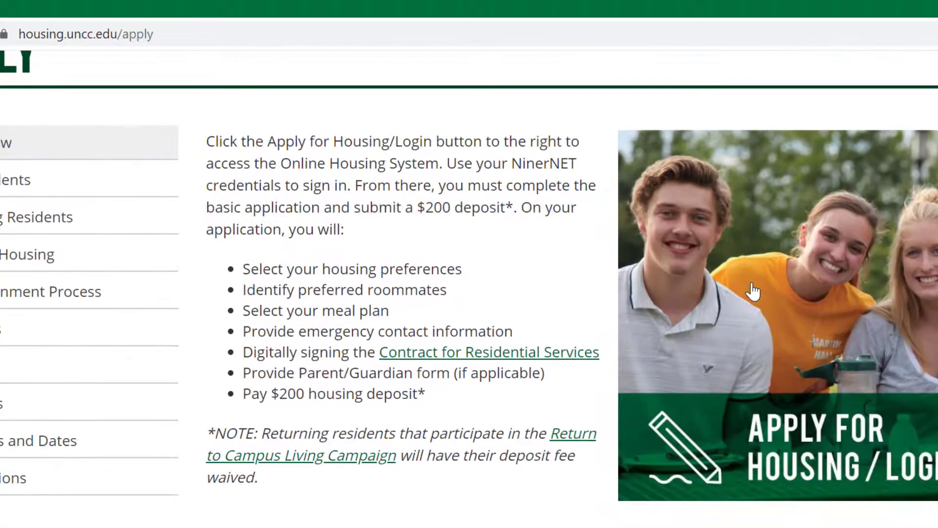
scroll(753, 292, down, 1)
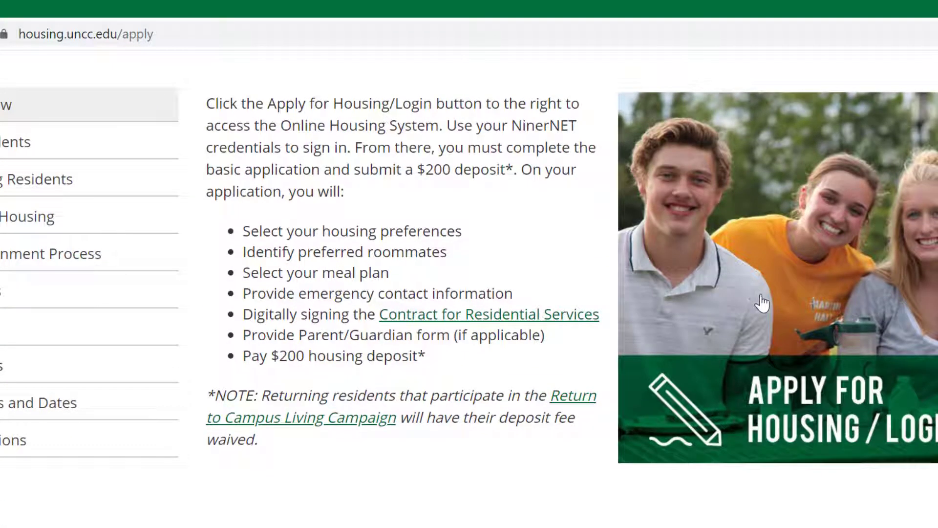
click(817, 419)
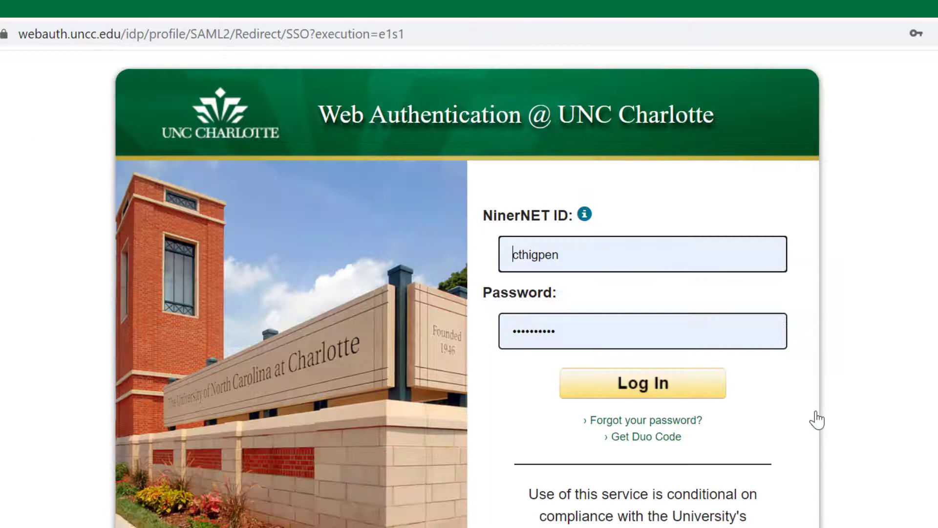
click(656, 386)
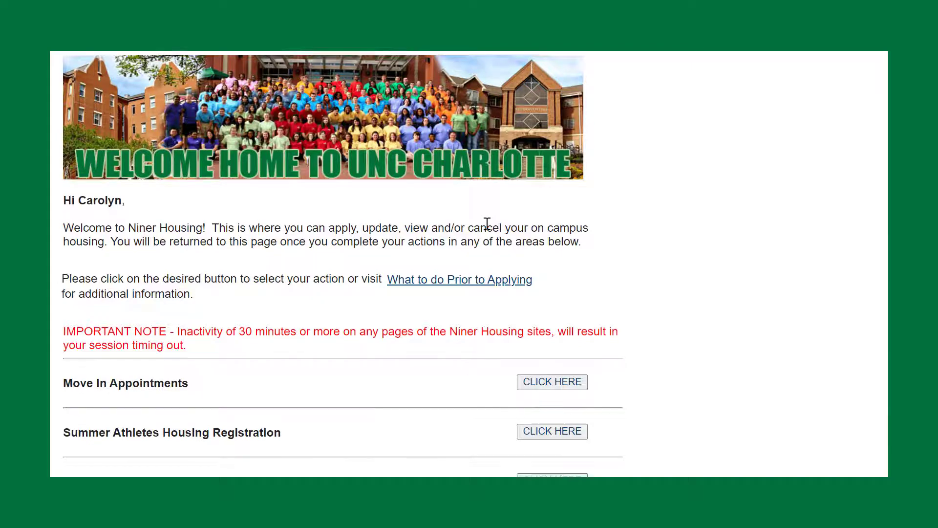
Start a new Room Condition Report, showing the 2020 Fall booking for bed space HO-0225-1
scroll(487, 224, down, 3)
scroll(488, 224, down, 4)
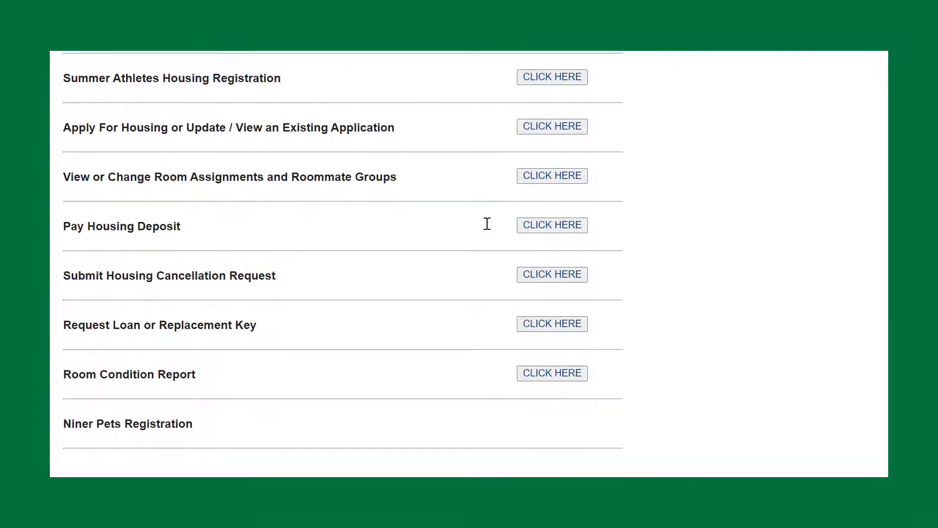
click(564, 385)
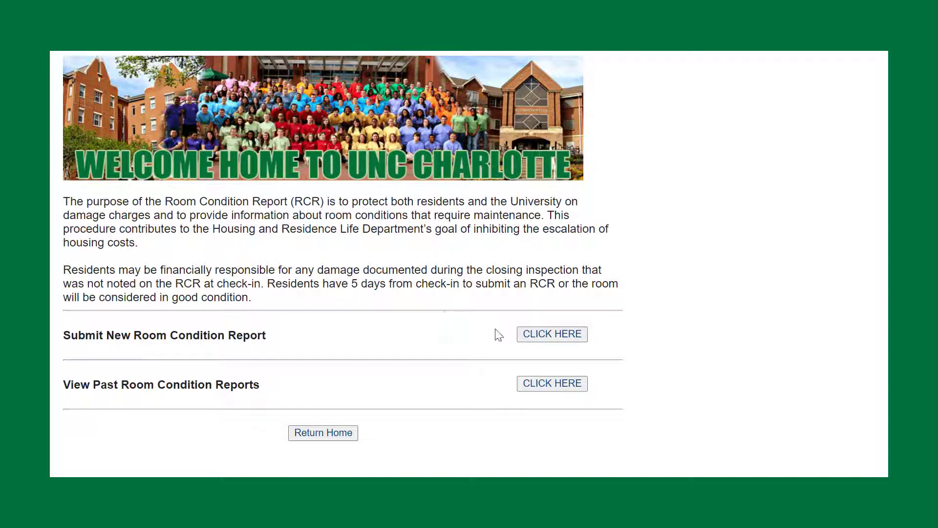
click(547, 336)
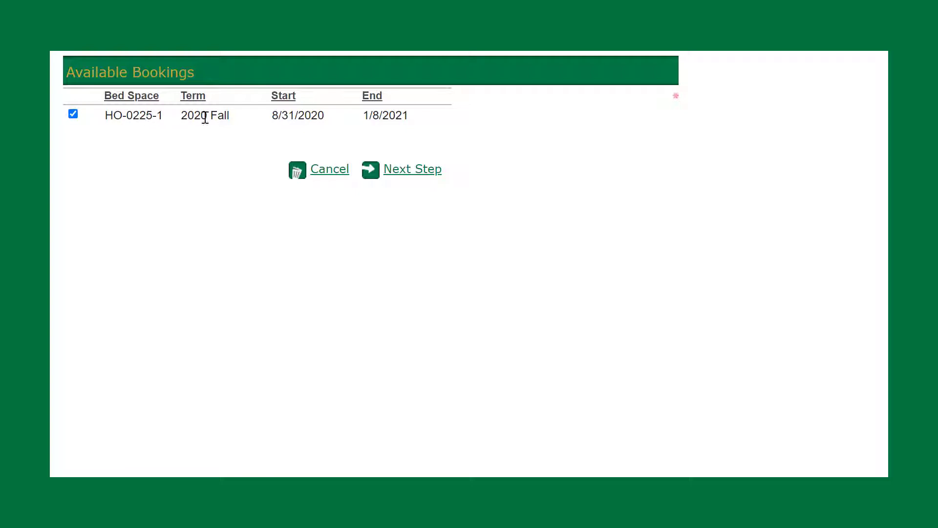
Continue with the HO-0225-1 2020 Fall booking to the bedroom items form
click(407, 171)
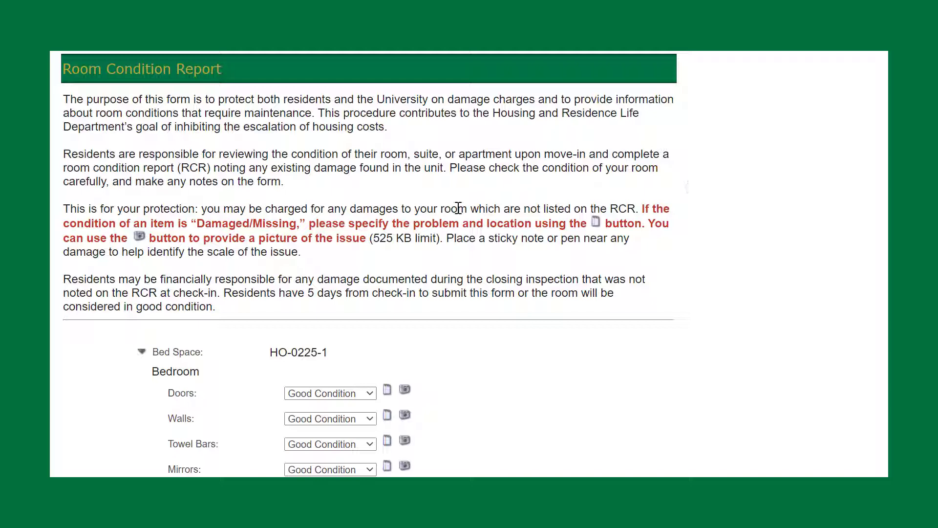
drag(277, 354, 333, 371)
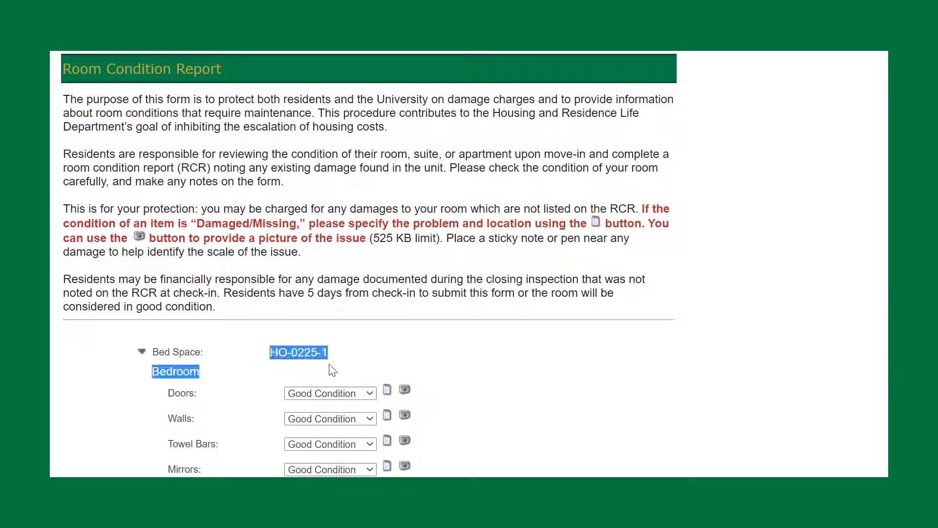
click(596, 393)
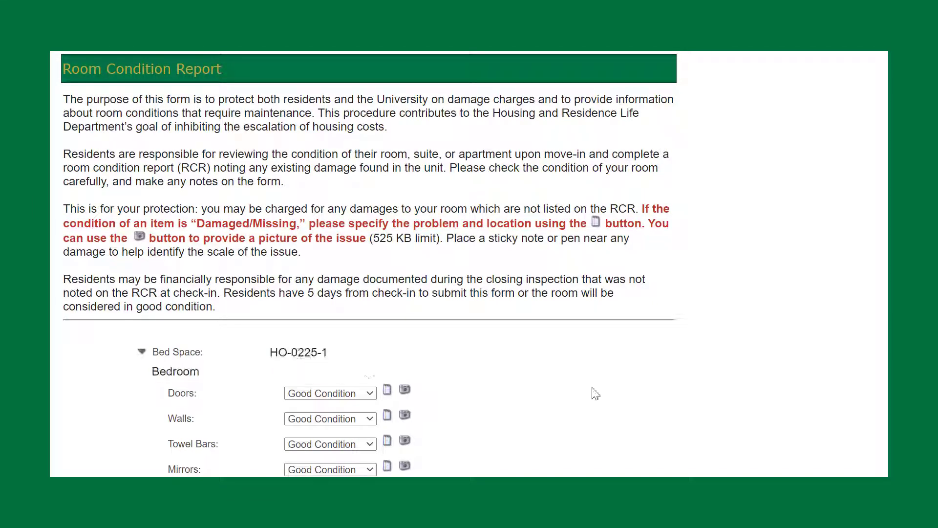
scroll(596, 394, down, 2)
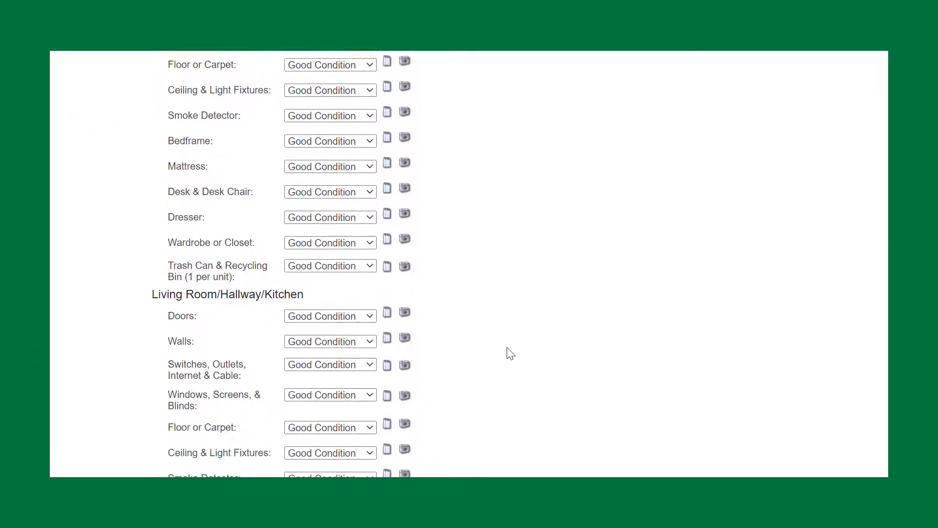
scroll(511, 353, down, 6)
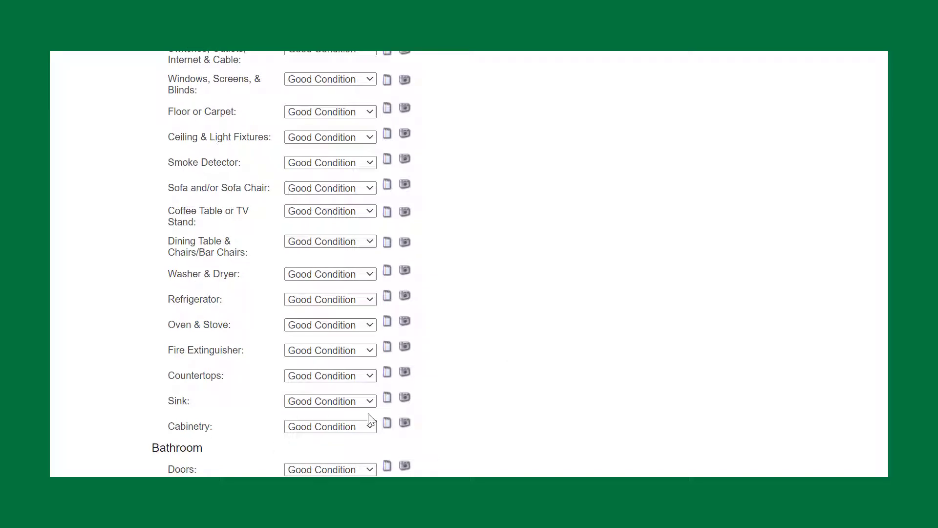
scroll(573, 392, up, 6)
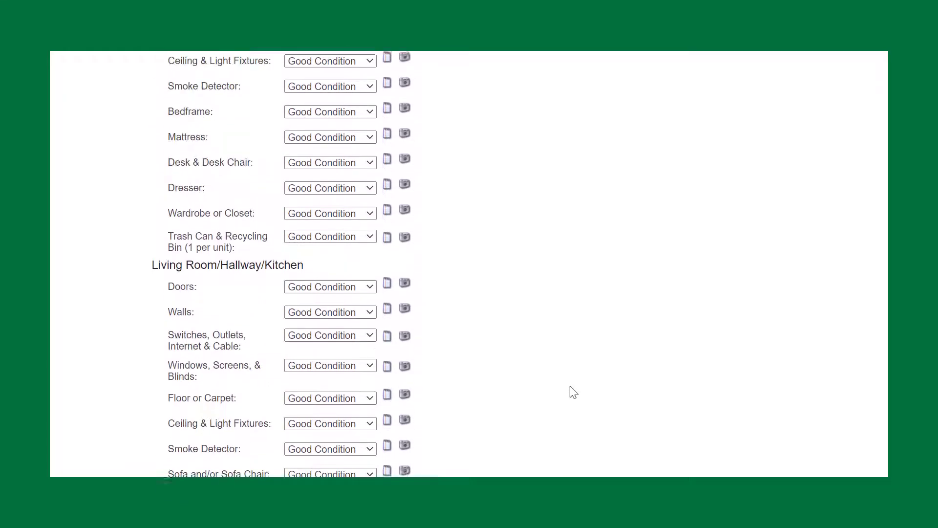
scroll(574, 393, up, 2)
scroll(574, 393, up, 3)
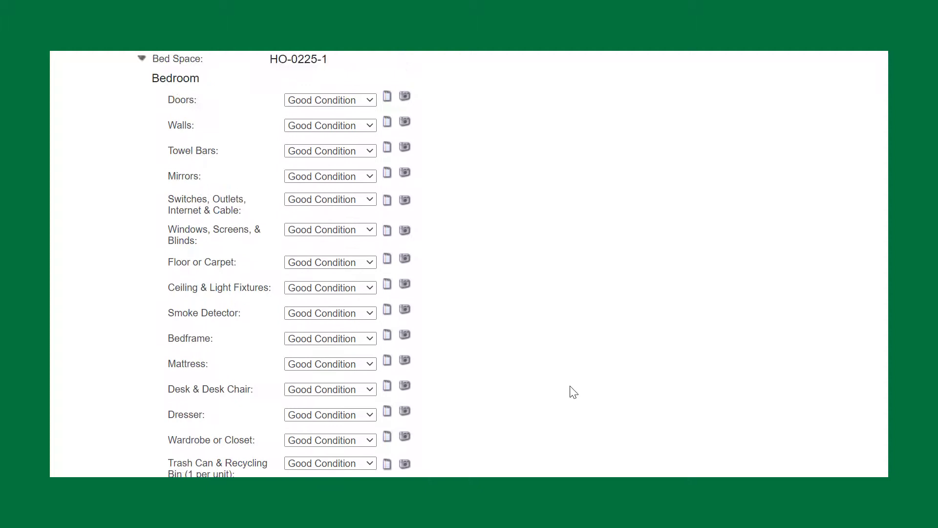
scroll(574, 393, up, 2)
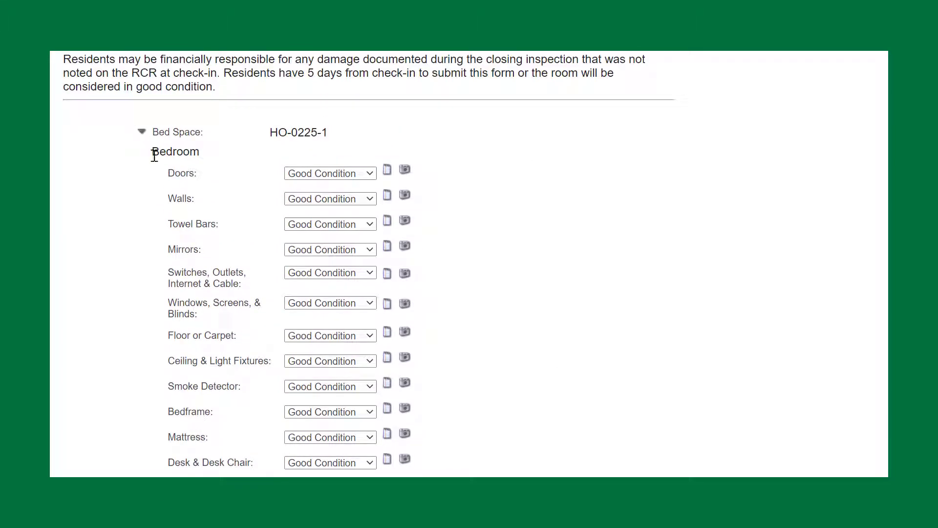
double_click(168, 157)
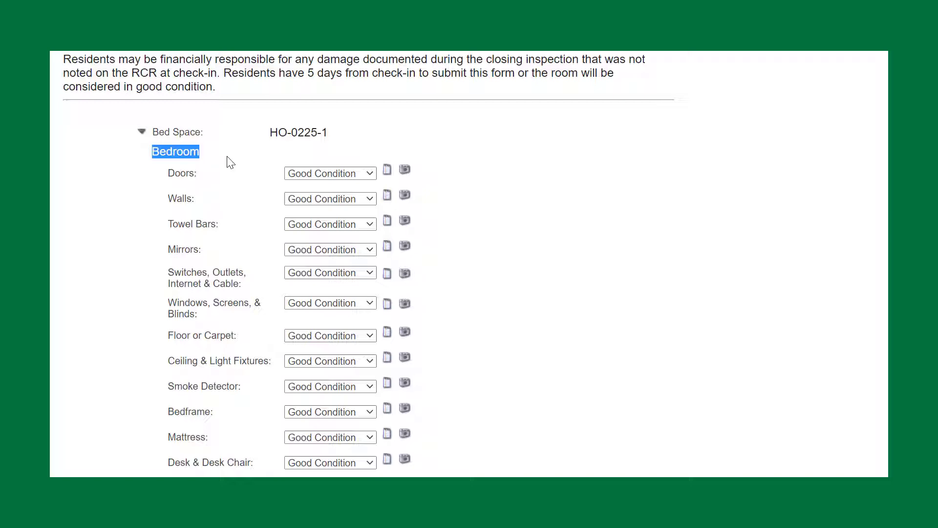
click(156, 172)
triple_click(170, 175)
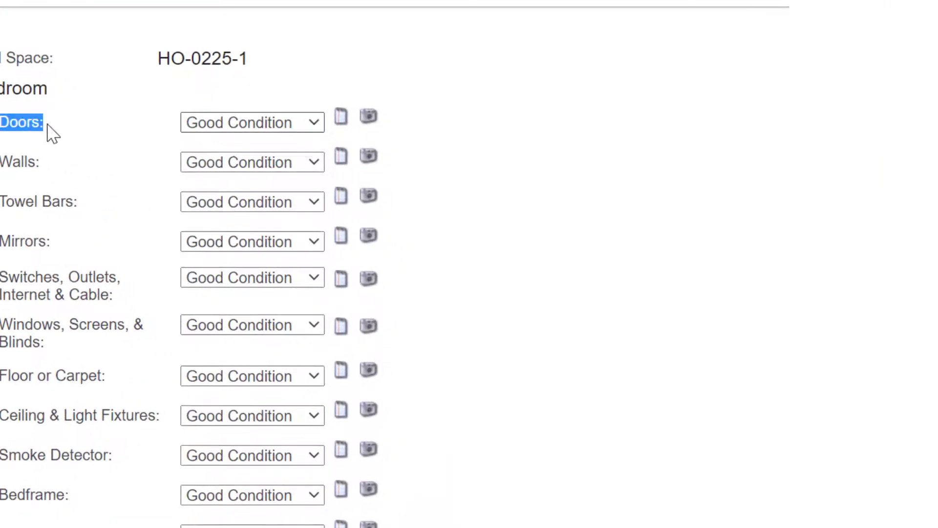
click(49, 133)
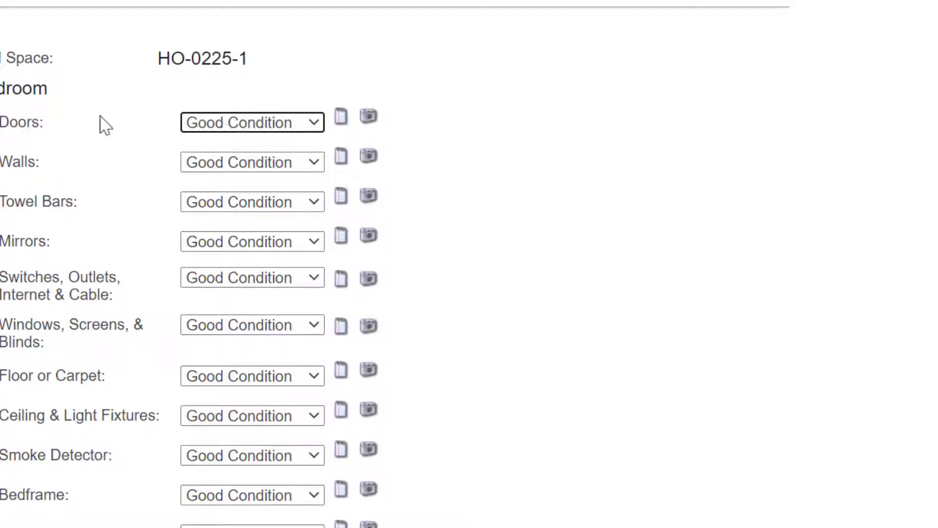
Set the bedroom Doors condition to Damaged / Missing
click(315, 126)
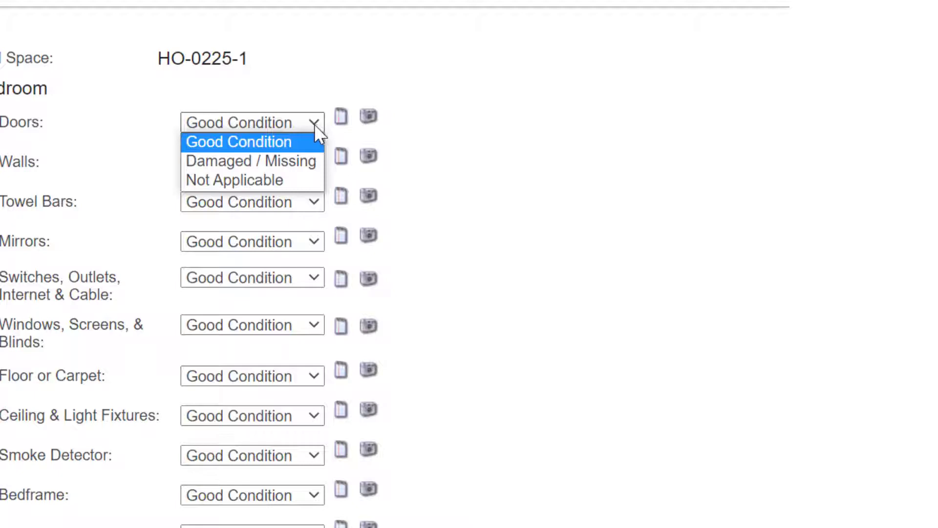
click(257, 160)
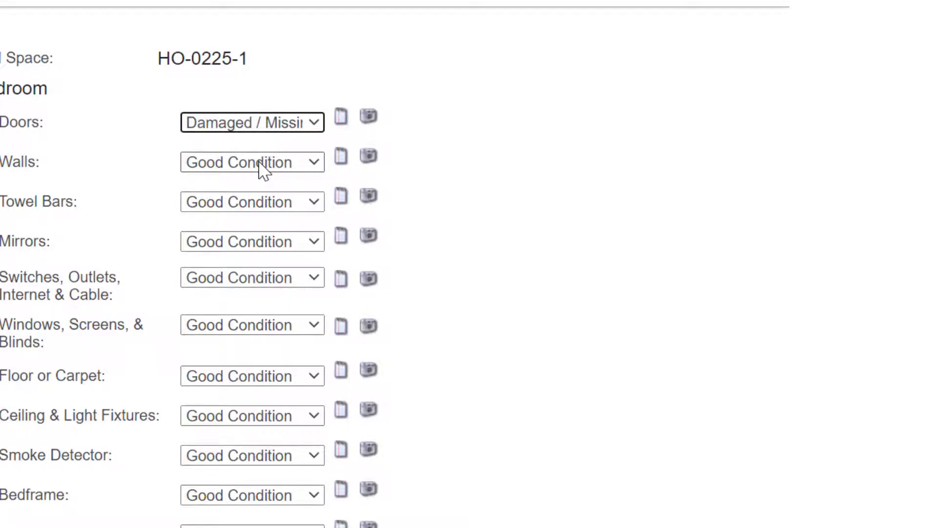
Save the note 'missing door hinge' on the Doors item
click(341, 123)
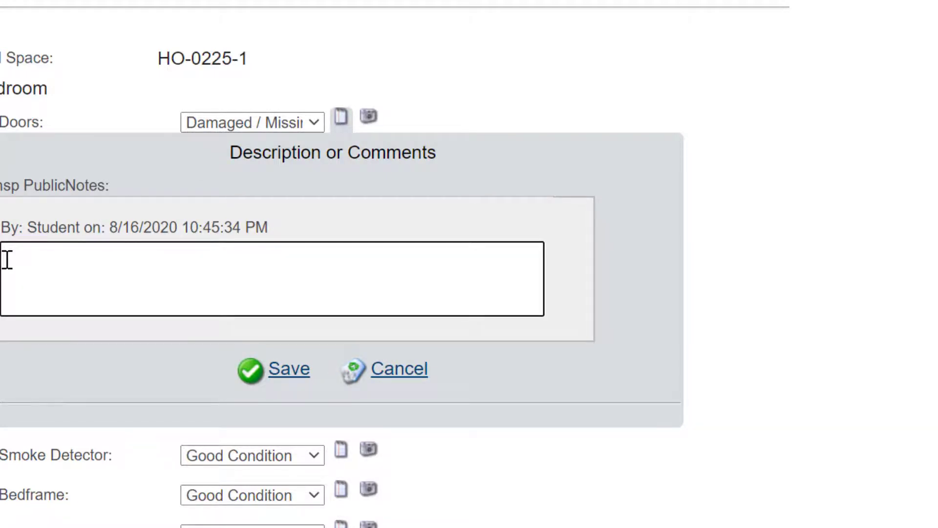
text(missing )
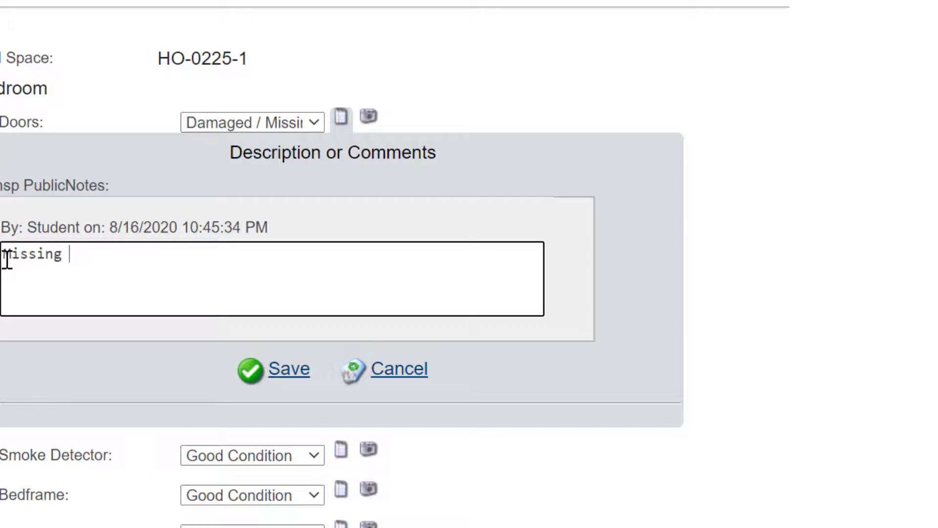
text(door hinge)
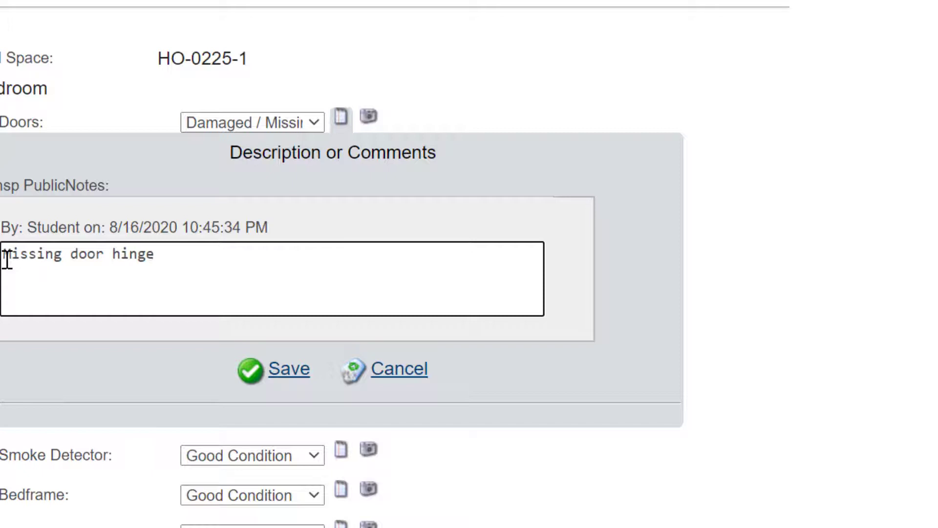
click(290, 369)
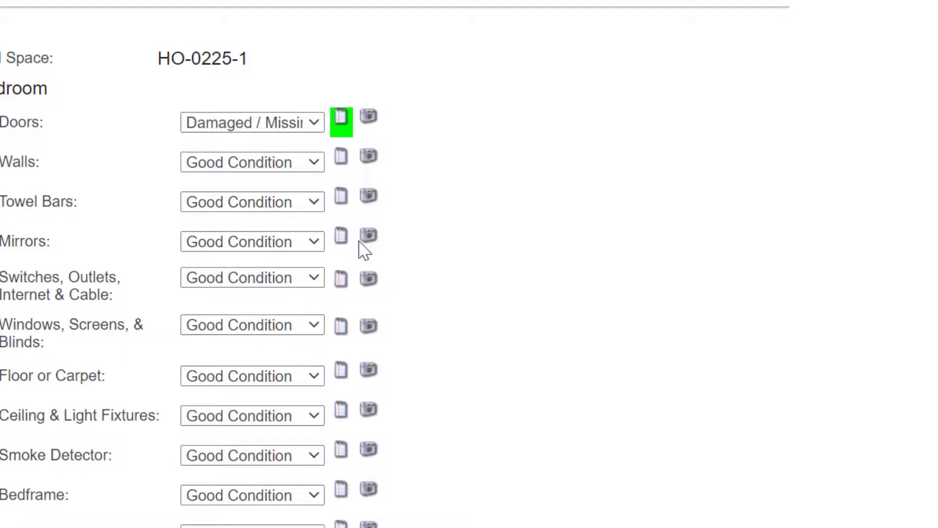
click(369, 118)
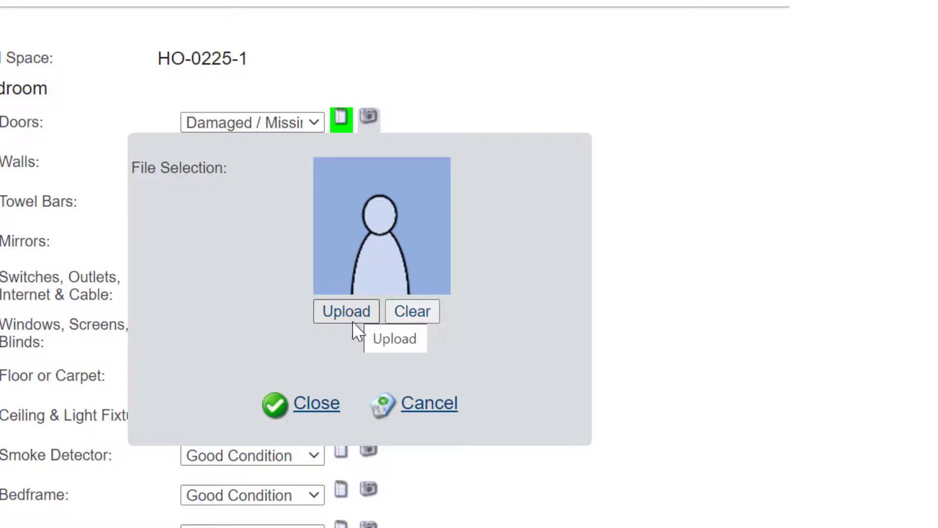
click(320, 413)
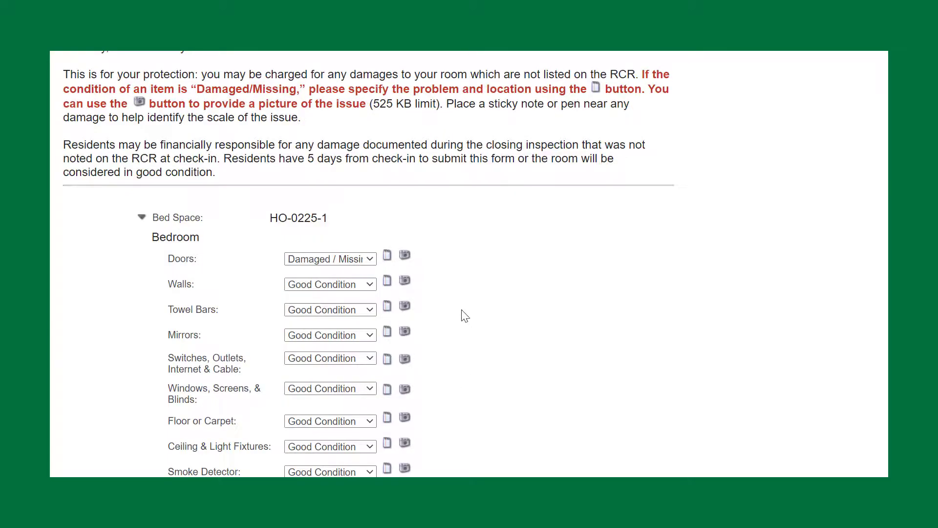
Finish the room condition form at the bottom of the page
scroll(464, 317, down, 3)
scroll(464, 316, down, 9)
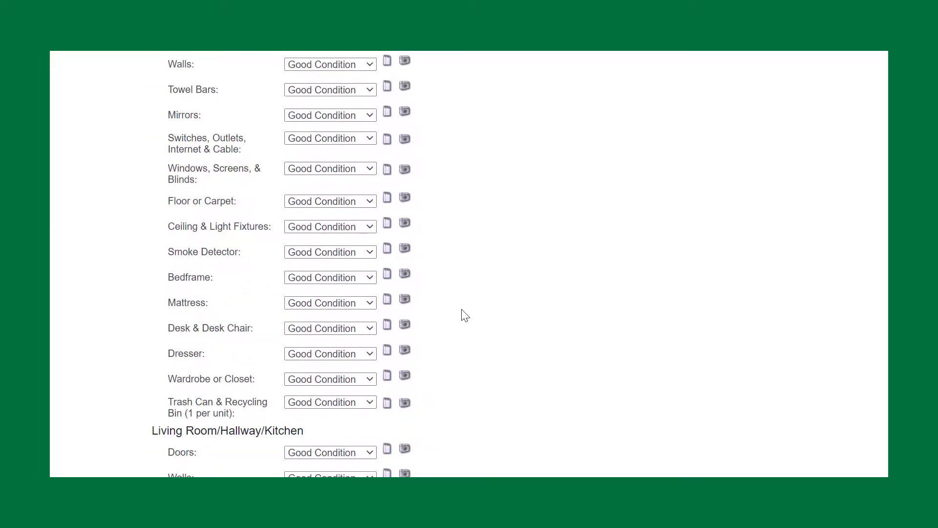
scroll(465, 315, down, 10)
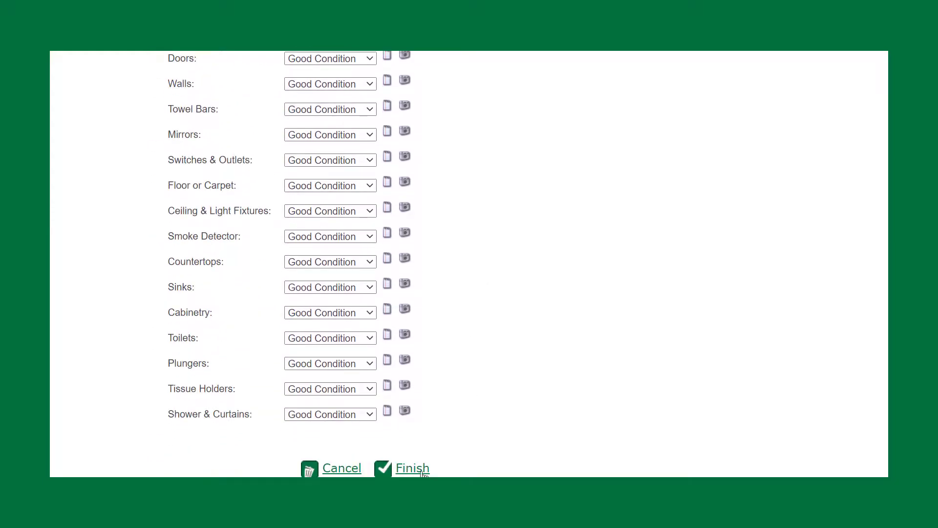
click(413, 469)
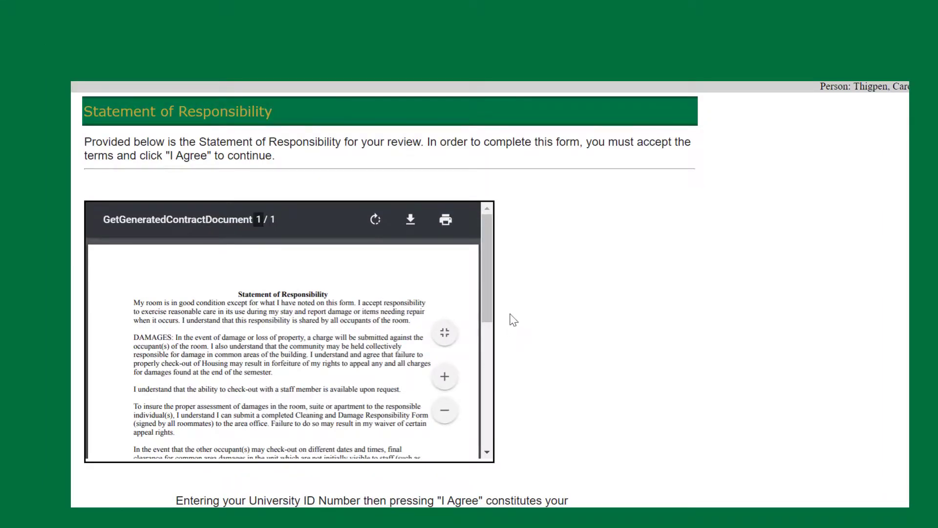
Read through the Statement of Responsibility PDF and focus the Student ID # field
drag(487, 289, 479, 443)
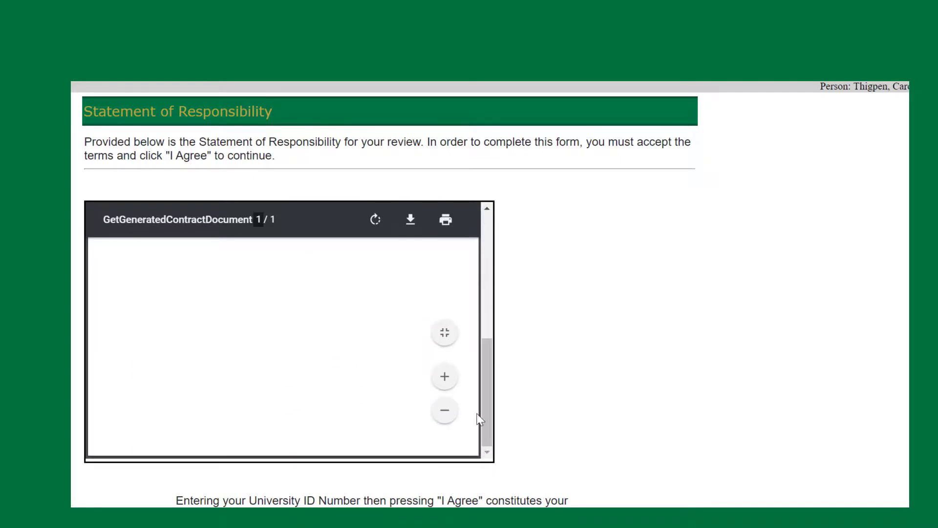
scroll(549, 329, down, 3)
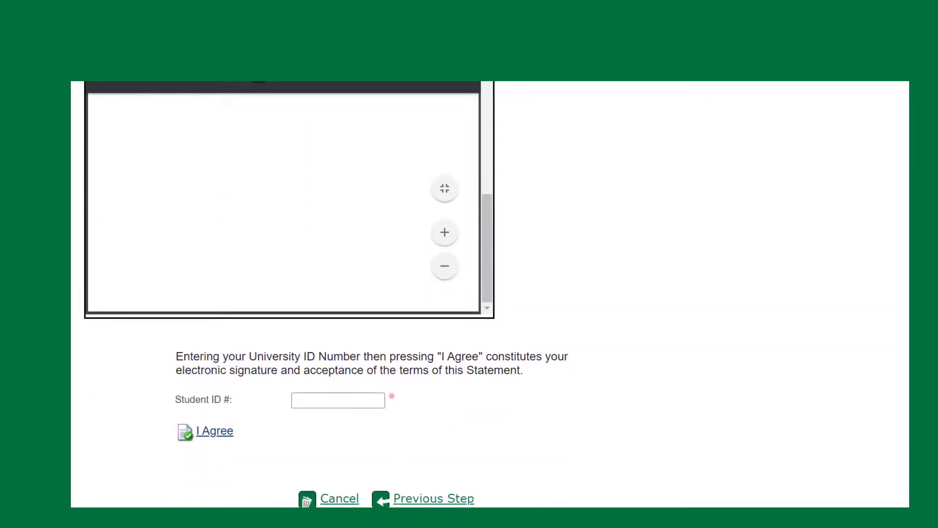
click(295, 397)
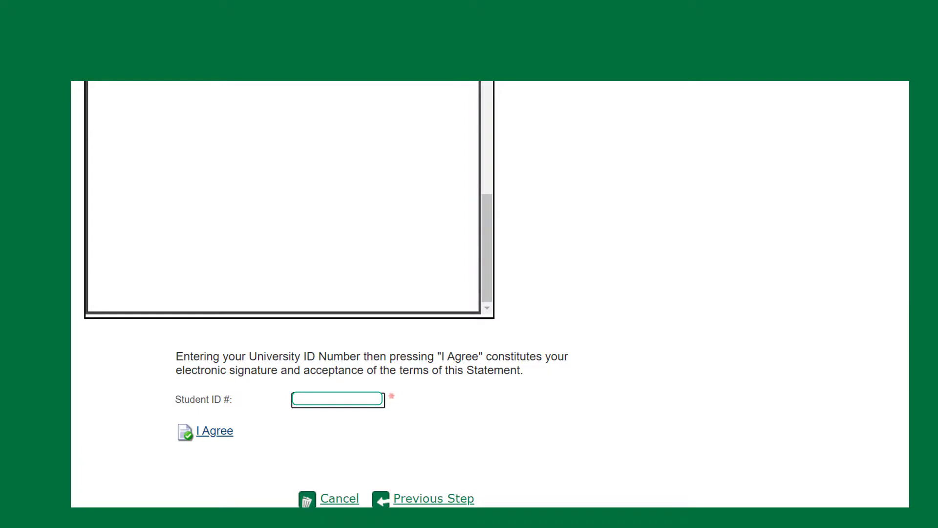
Agree to the Statement of Responsibility and confirm the contract acceptance
click(222, 433)
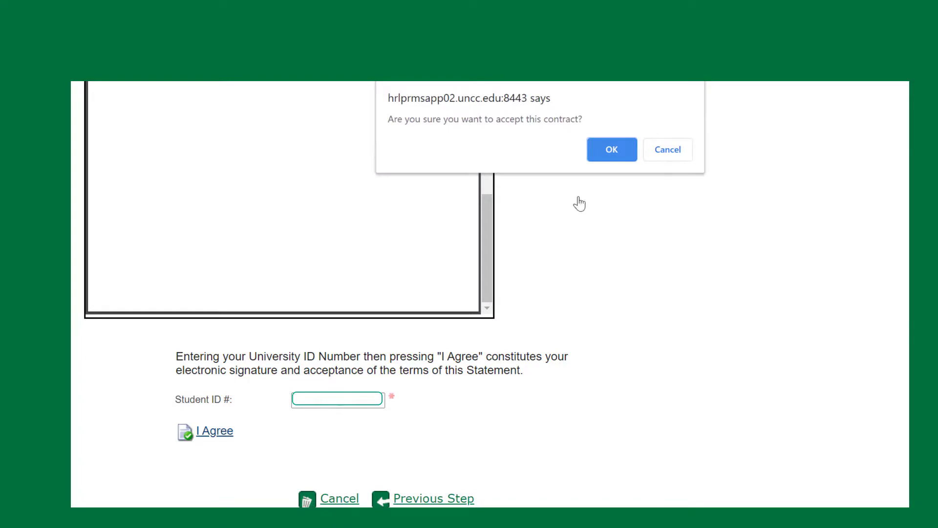
click(609, 153)
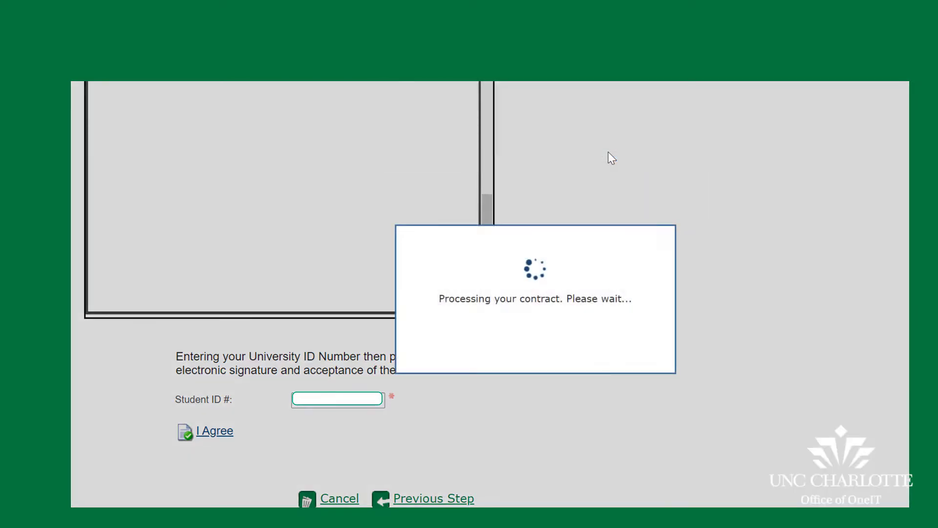